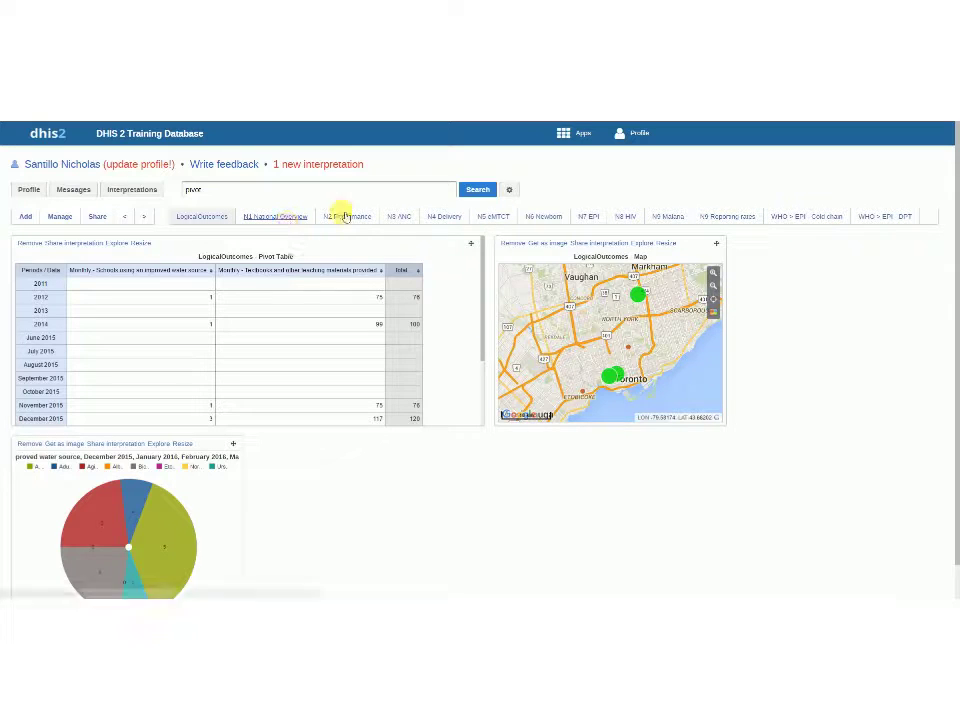
Step: Browse the N1 National Overview and N2 Performance dashboards, return to LogicalOutcomes, and cancel a new dashboard
{"action": "left_click", "coordinate": [575, 133]}
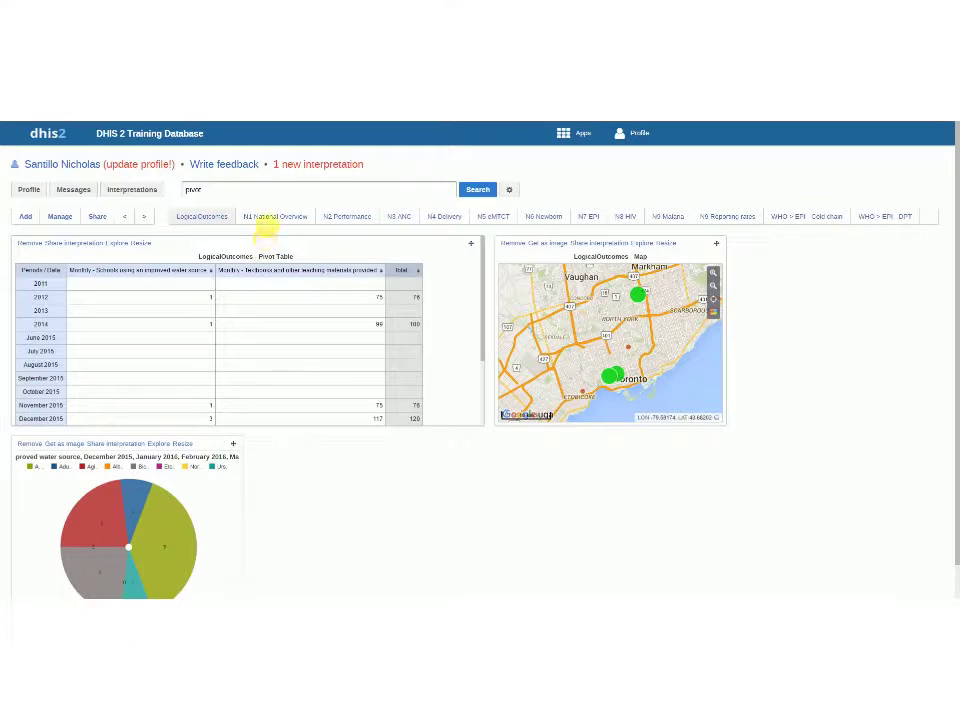
{"action": "left_click", "coordinate": [270, 217]}
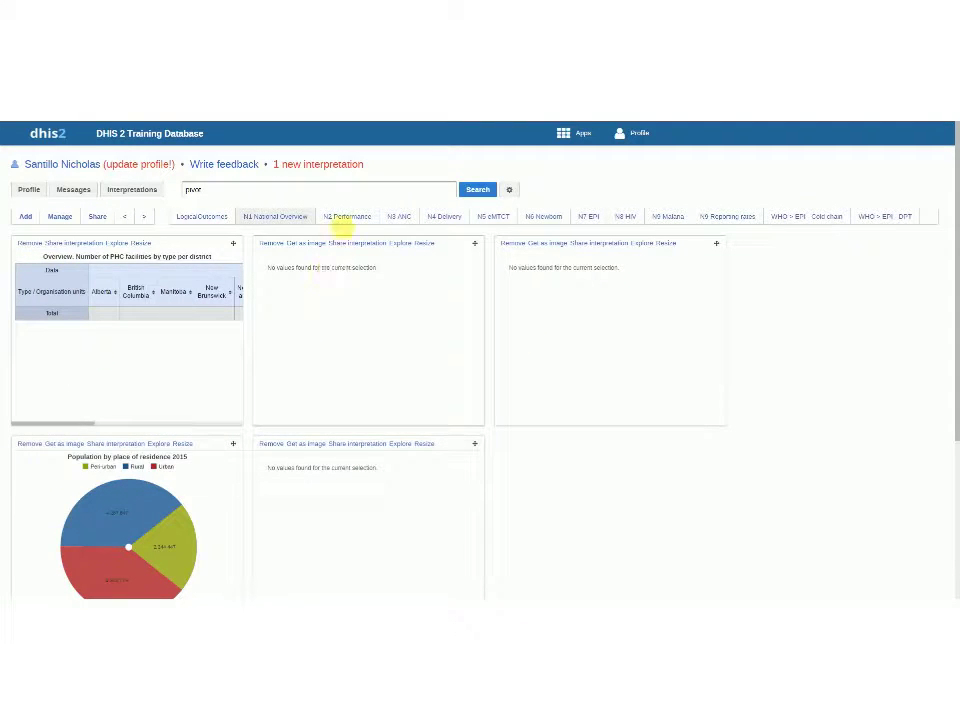
{"action": "left_click", "coordinate": [347, 217]}
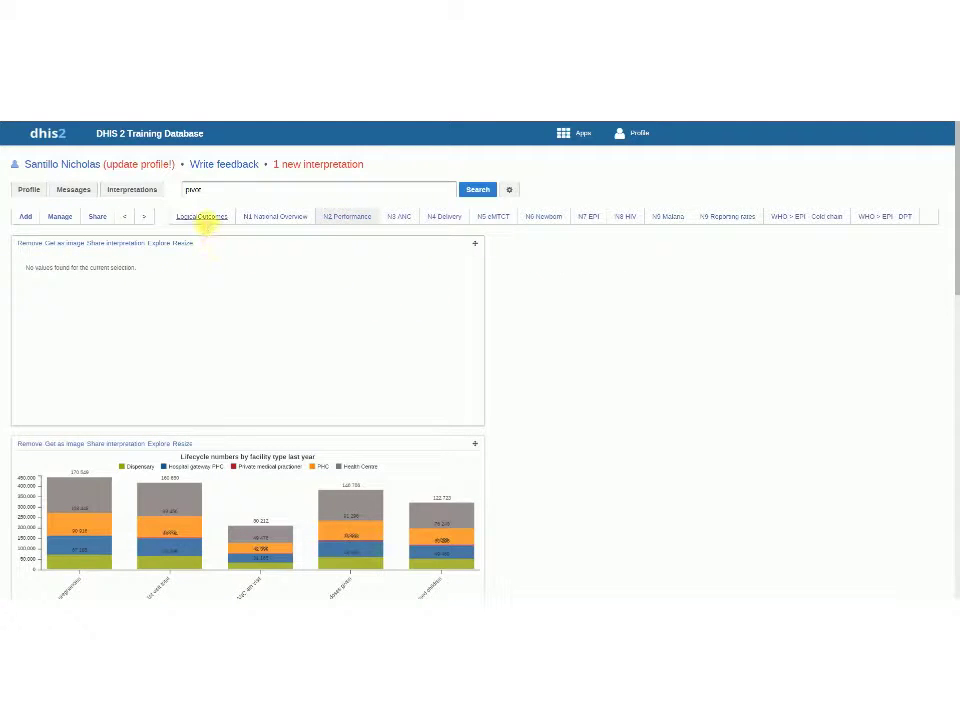
{"action": "left_click", "coordinate": [205, 219]}
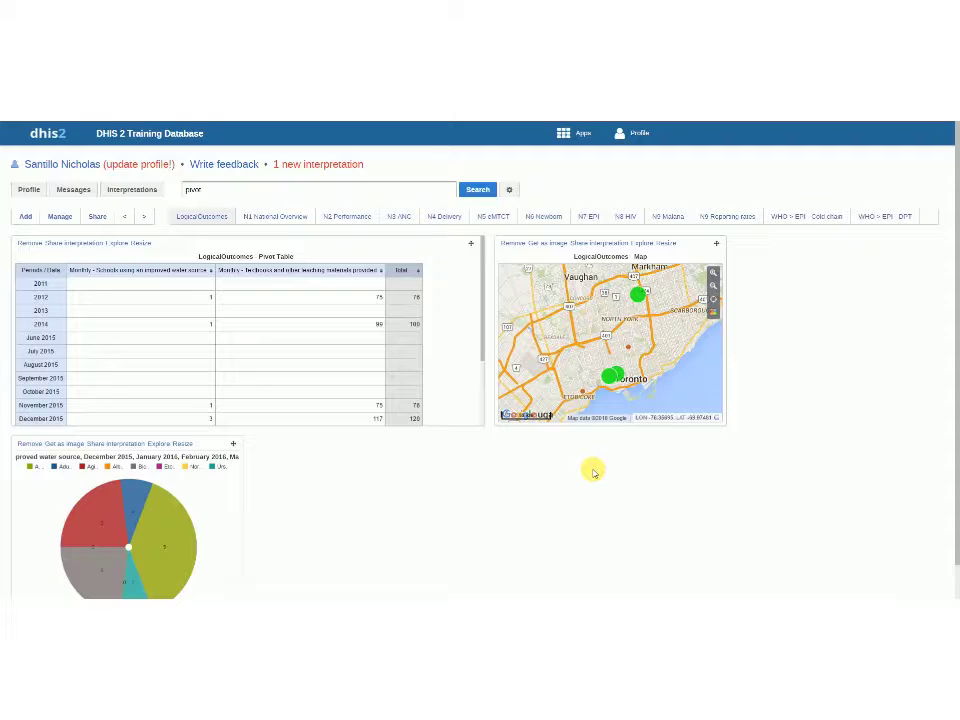
{"action": "left_click", "coordinate": [24, 217]}
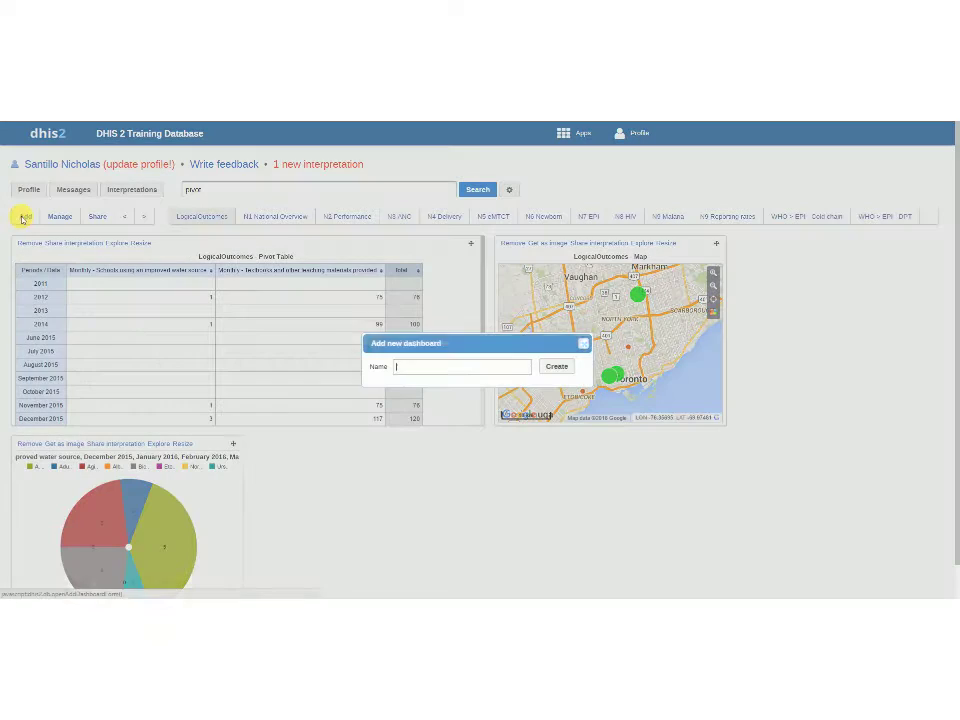
{"action": "left_click", "coordinate": [585, 346]}
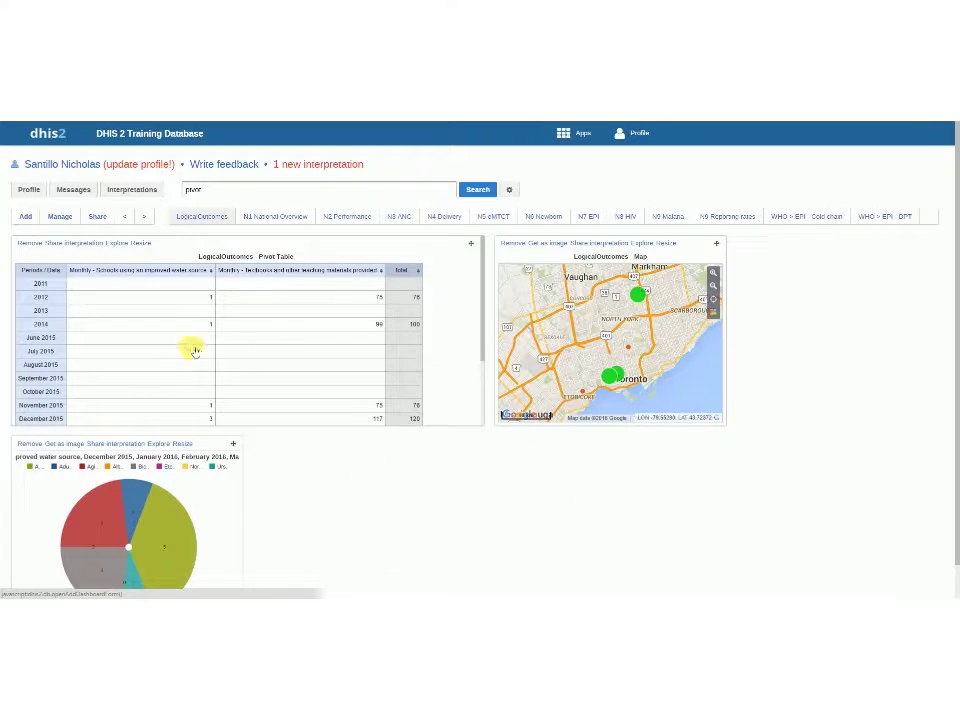
Step: Replace the 'pivot' search term with 'LogicalOutcomes' and dismiss the results list
{"action": "left_click_drag", "start_coordinate": [323, 196], "coordinate": [64, 189]}
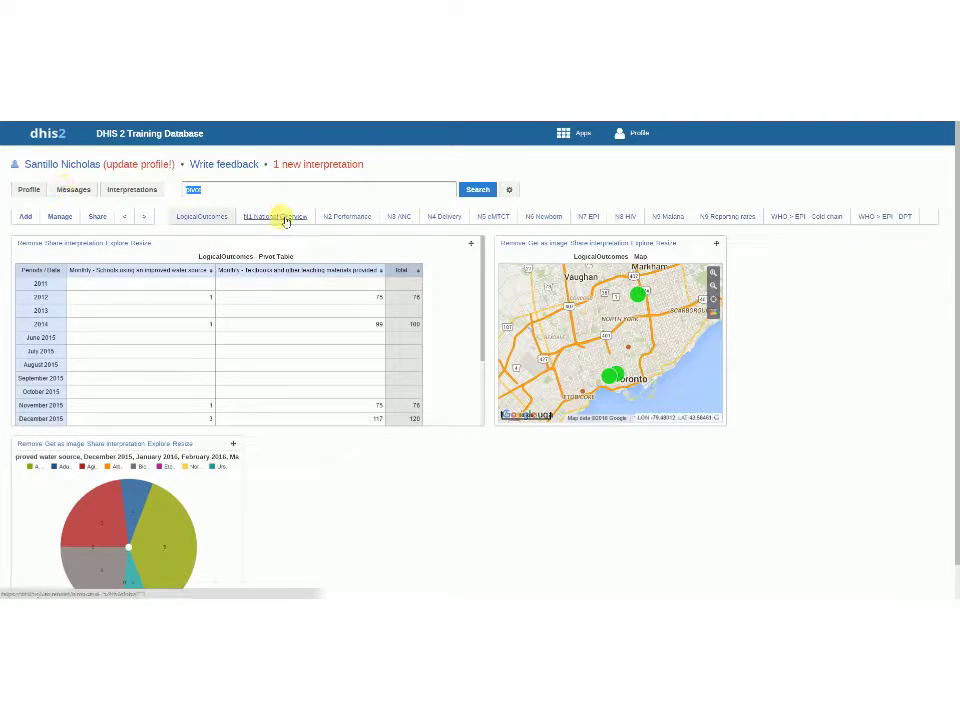
{"action": "key", "text": "BackSpace"}
{"action": "type", "text": "LogicalOutco"}
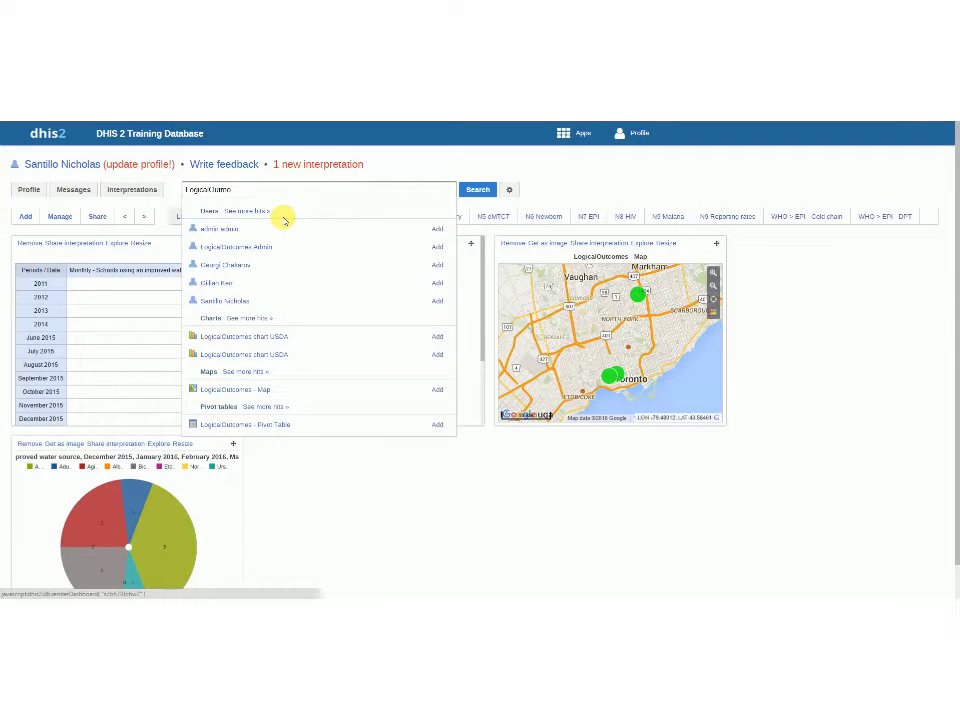
{"action": "key", "text": "BackSpace"}
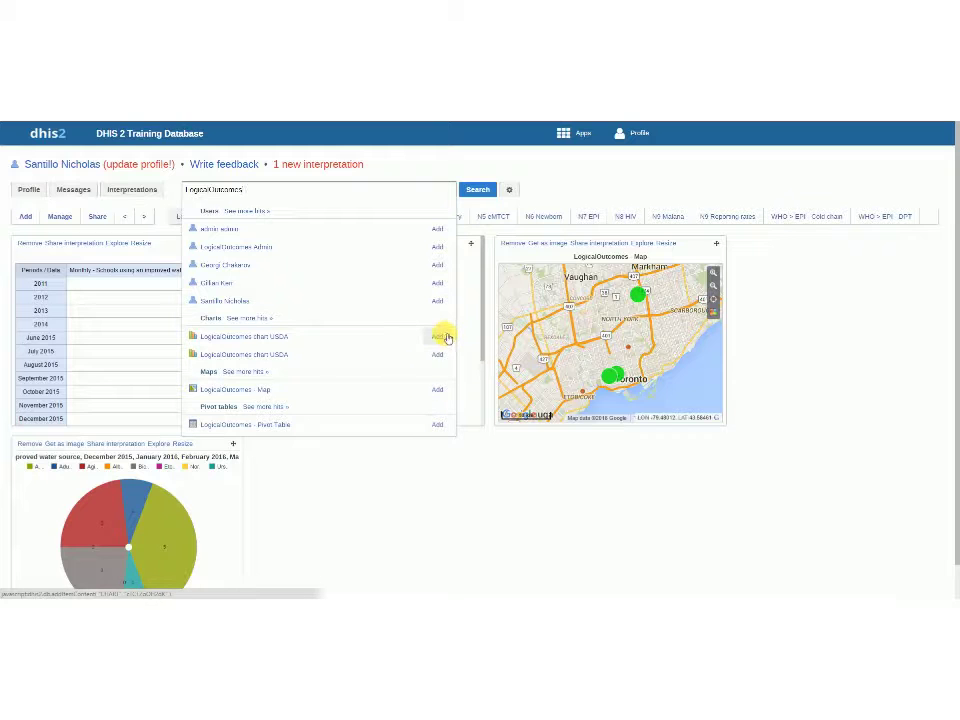
{"action": "left_click", "coordinate": [130, 337]}
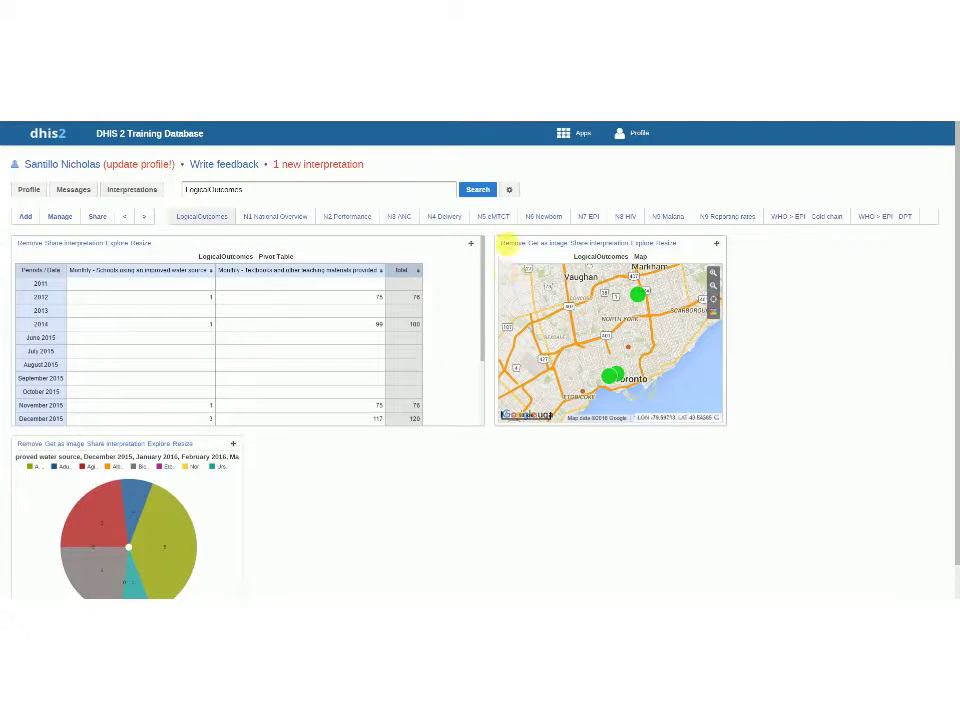
{"action": "left_click", "coordinate": [511, 190]}
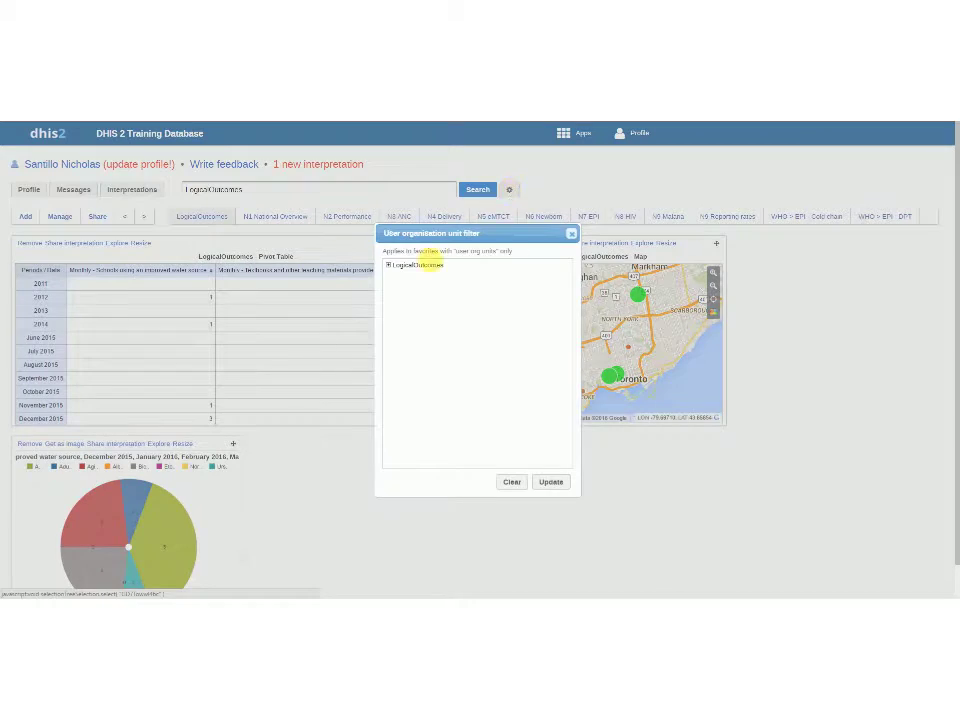
{"action": "left_click", "coordinate": [388, 265]}
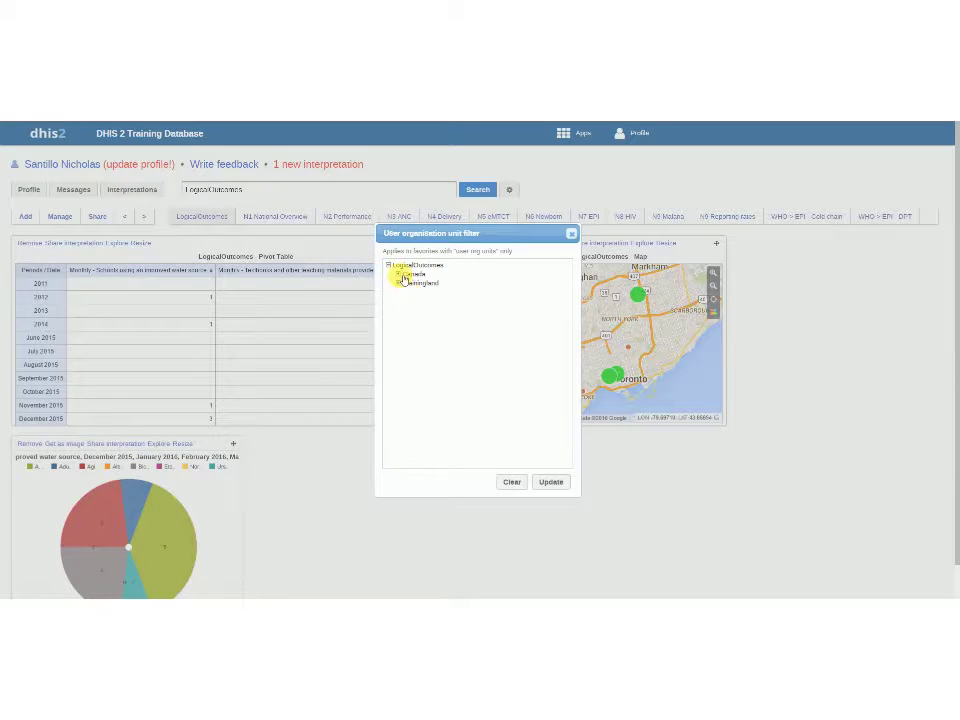
{"action": "left_click", "coordinate": [398, 274]}
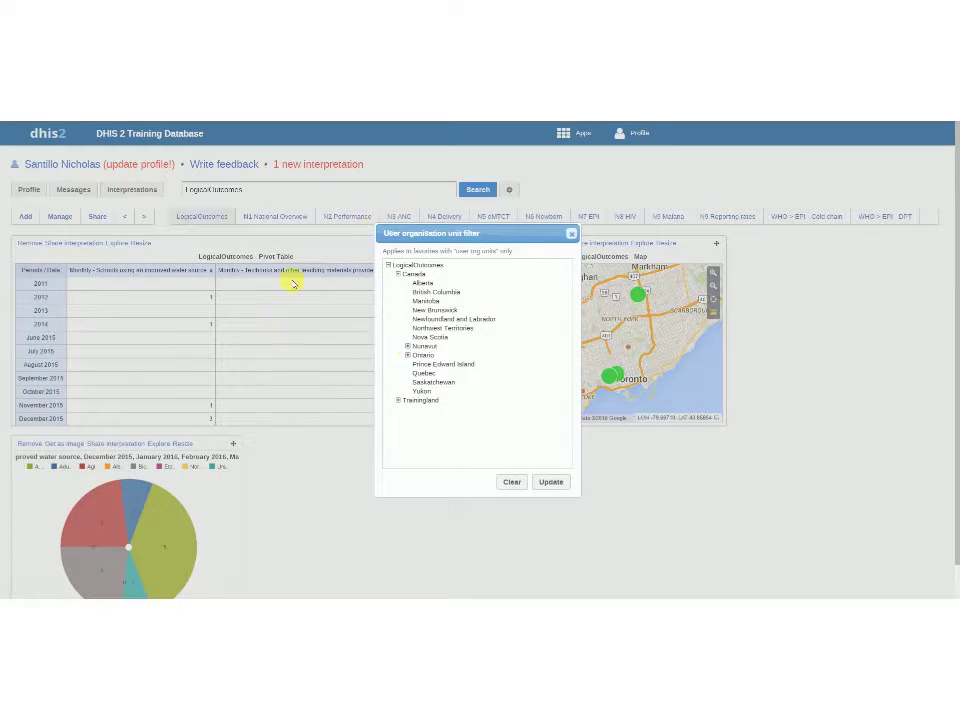
{"action": "left_click", "coordinate": [571, 233]}
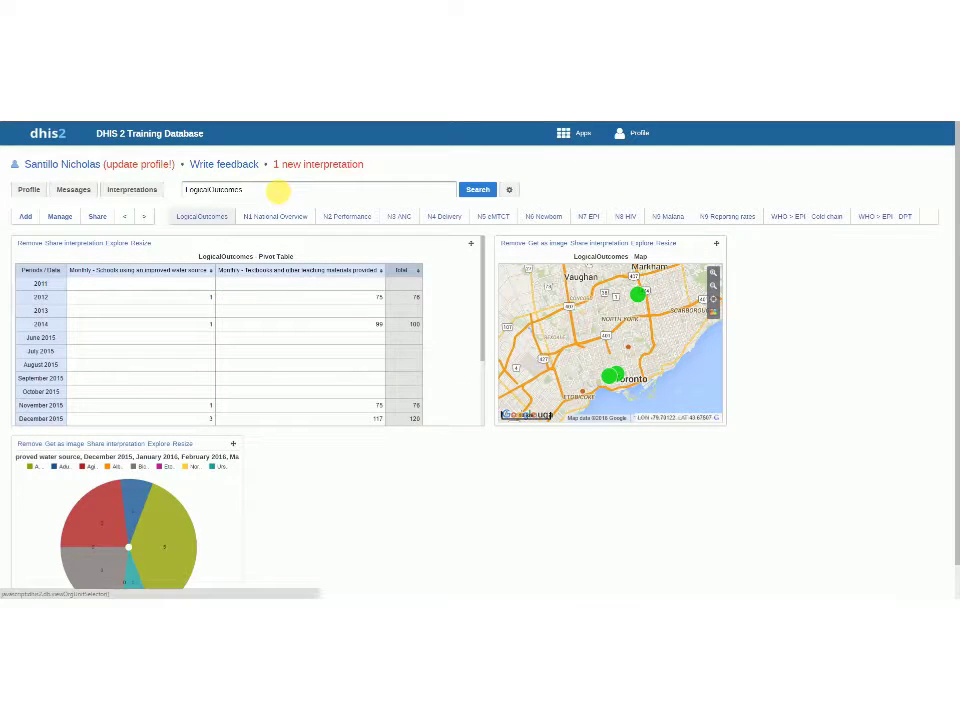
{"action": "left_click", "coordinate": [274, 189]}
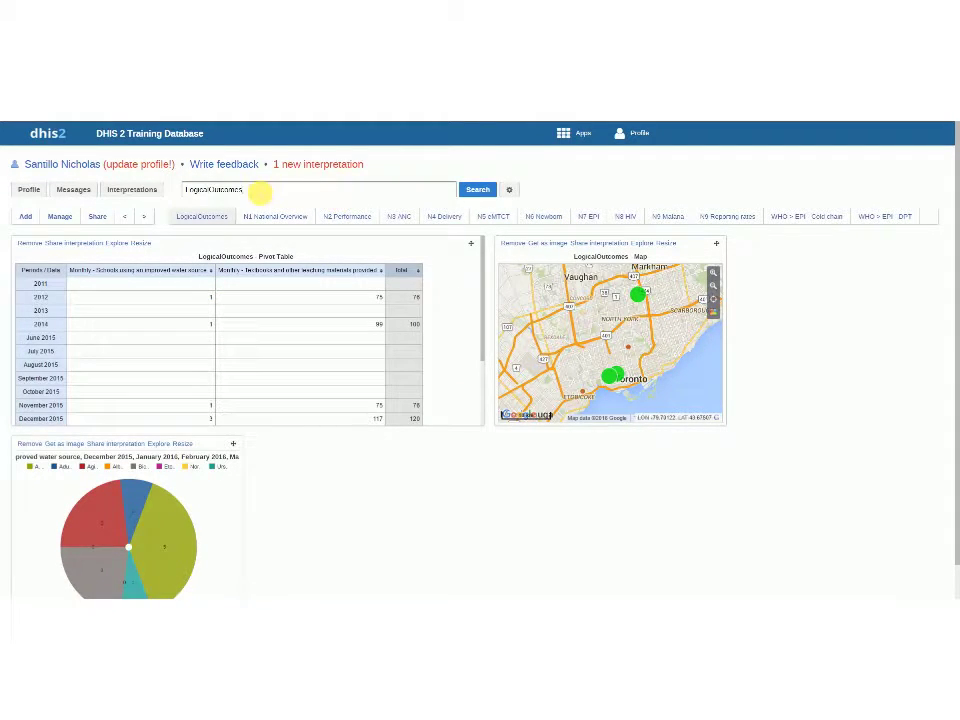
{"action": "left_click", "coordinate": [433, 334]}
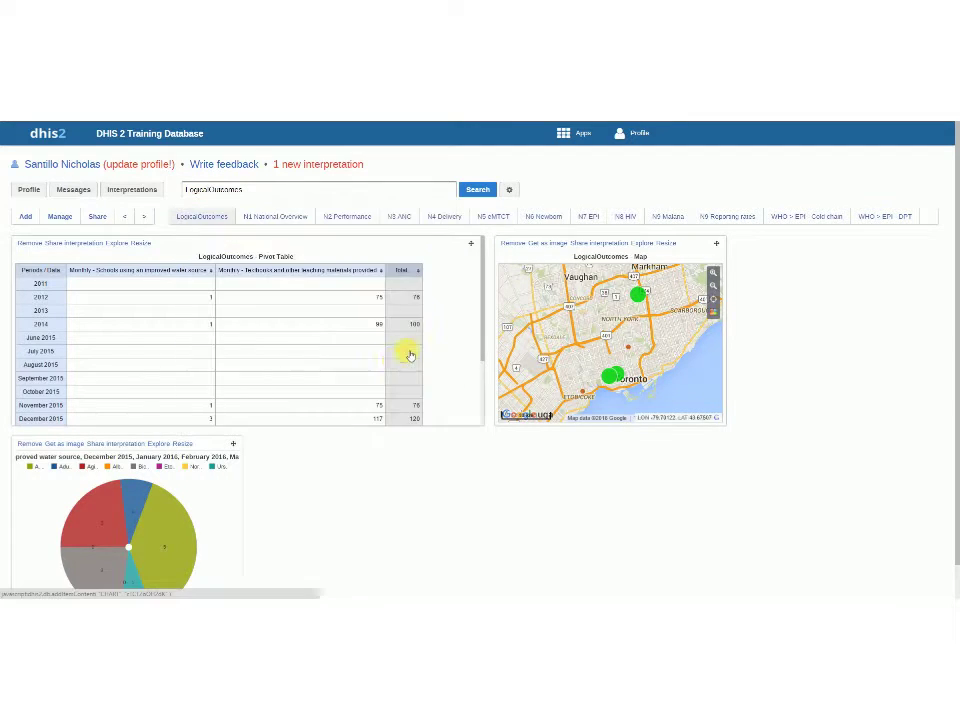
{"action": "left_click", "coordinate": [30, 244]}
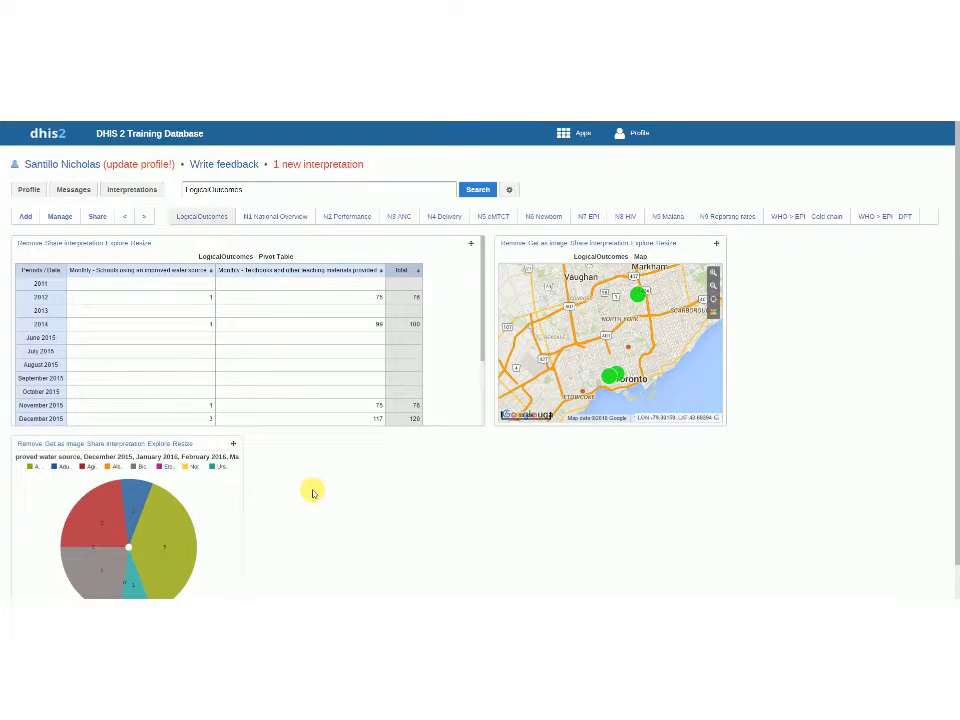
{"action": "left_click", "coordinate": [203, 217]}
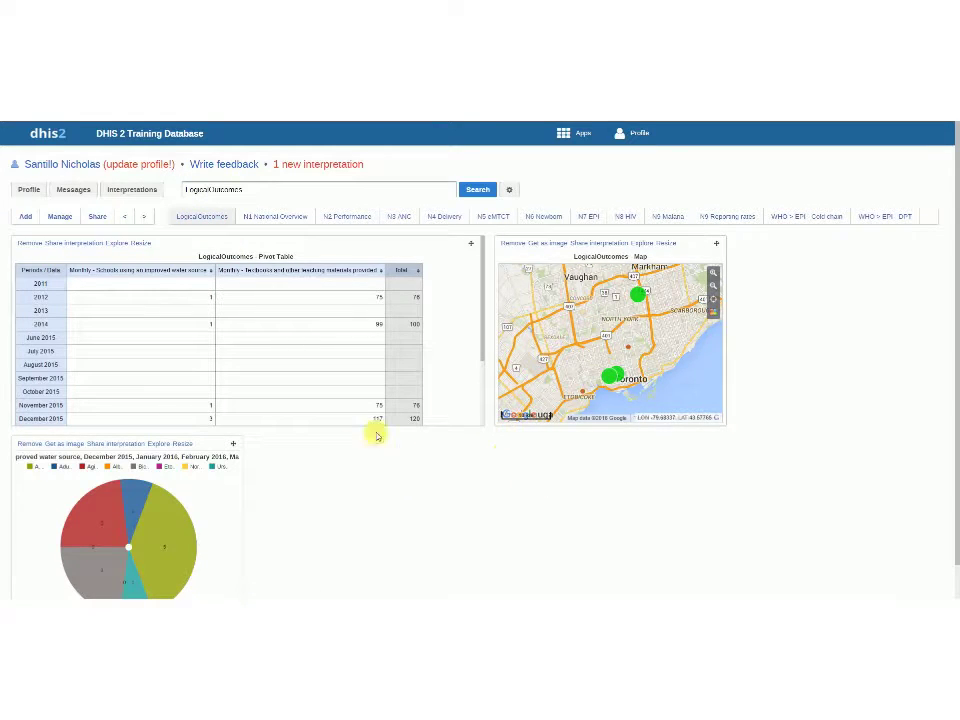
Step: Post the interpretation 'We need to remove the years from this pivot table' on the pivot table
{"action": "scroll", "coordinate": [96, 340], "scroll_direction": "down", "scroll_amount": 3}
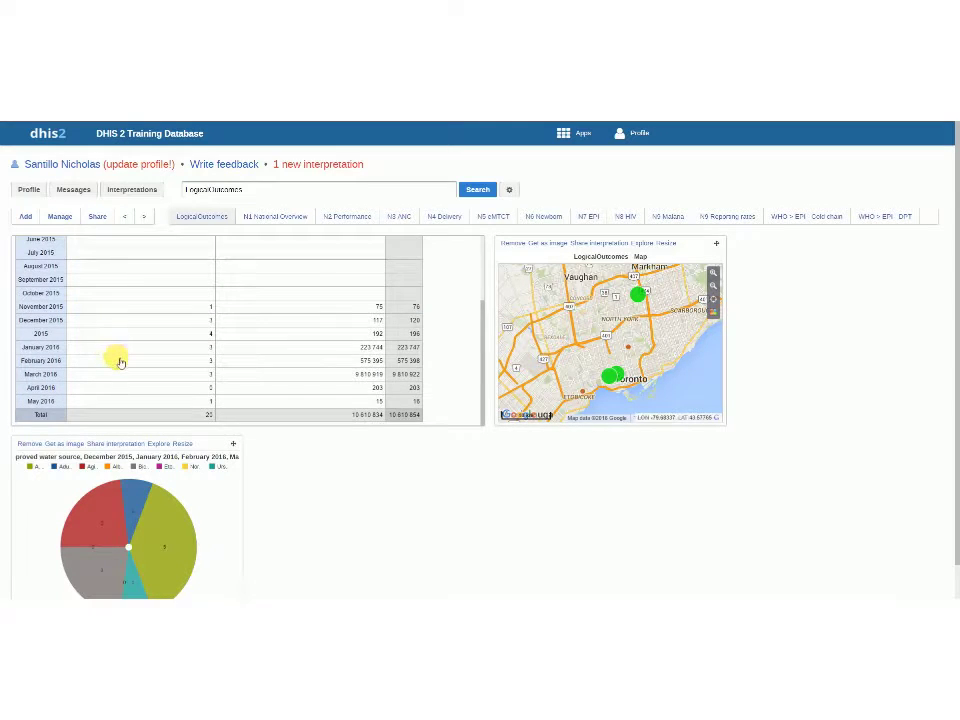
{"action": "scroll", "coordinate": [118, 360], "scroll_direction": "up", "scroll_amount": 3}
{"action": "scroll", "coordinate": [49, 300], "scroll_direction": "down", "scroll_amount": 3}
{"action": "scroll", "coordinate": [62, 335], "scroll_direction": "up", "scroll_amount": 3}
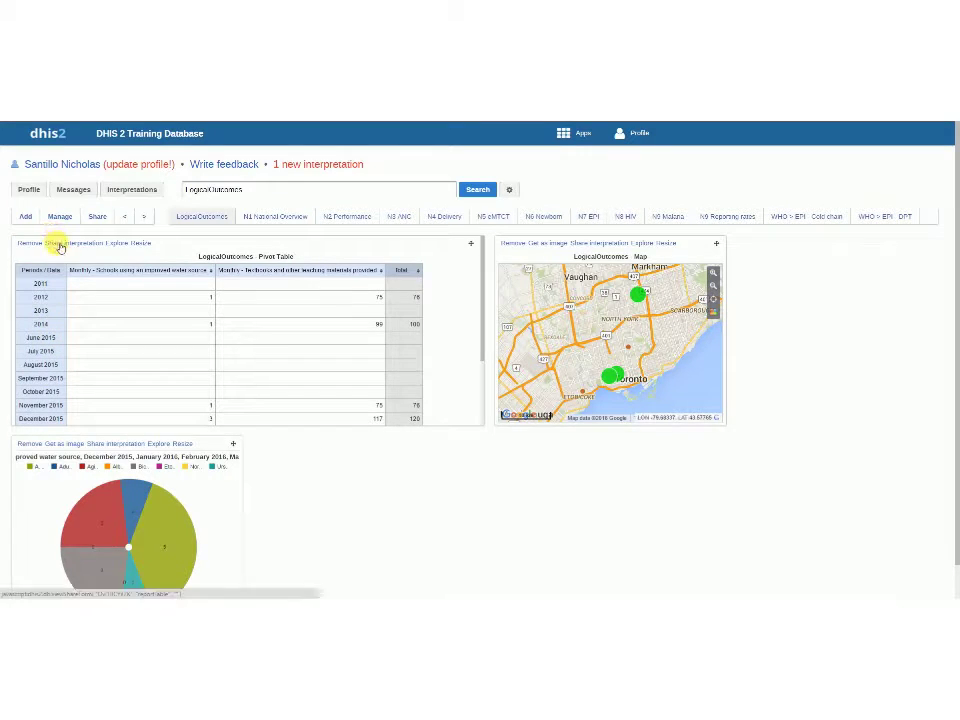
{"action": "left_click", "coordinate": [55, 244]}
{"action": "left_click", "coordinate": [362, 337]}
{"action": "type", "text": "W"}
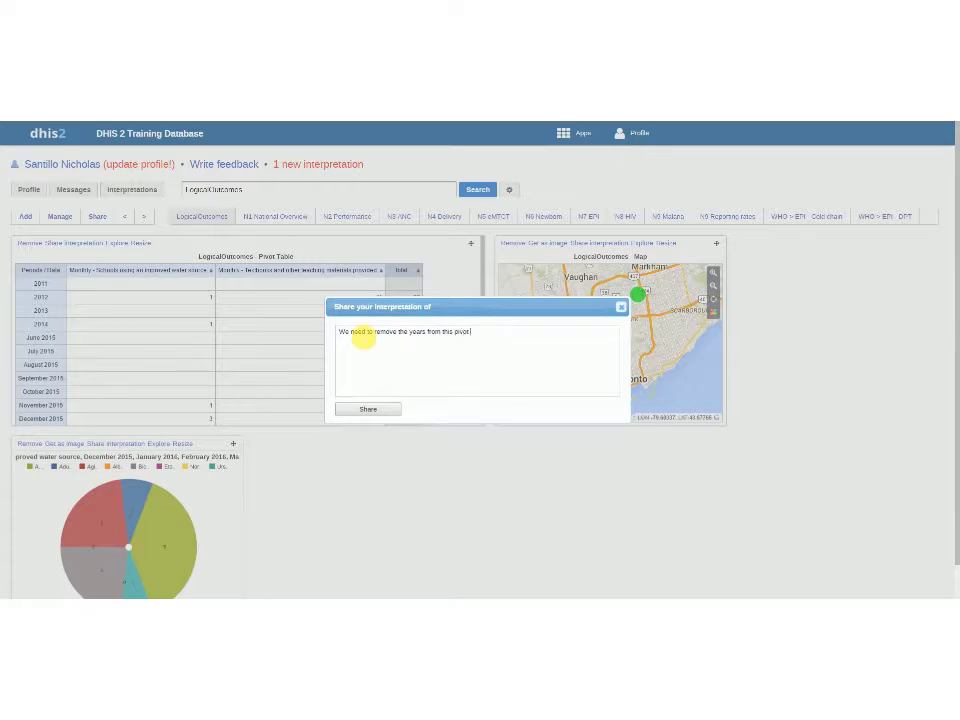
{"action": "left_click", "coordinate": [364, 410]}
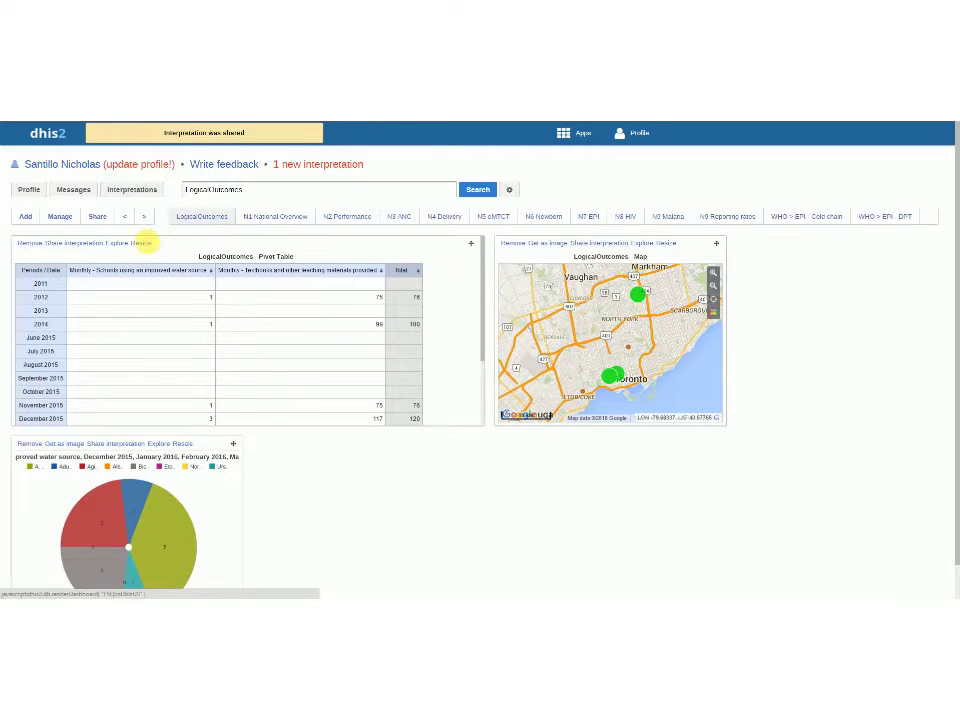
Step: Widen the pivot table to fill its row and move the map item into first position
{"action": "left_click", "coordinate": [143, 248]}
{"action": "scroll", "coordinate": [435, 343], "scroll_direction": "down", "scroll_amount": 3}
{"action": "scroll", "coordinate": [418, 356], "scroll_direction": "up", "scroll_amount": 1}
{"action": "scroll", "coordinate": [246, 304], "scroll_direction": "up", "scroll_amount": 5}
{"action": "left_click", "coordinate": [144, 242]}
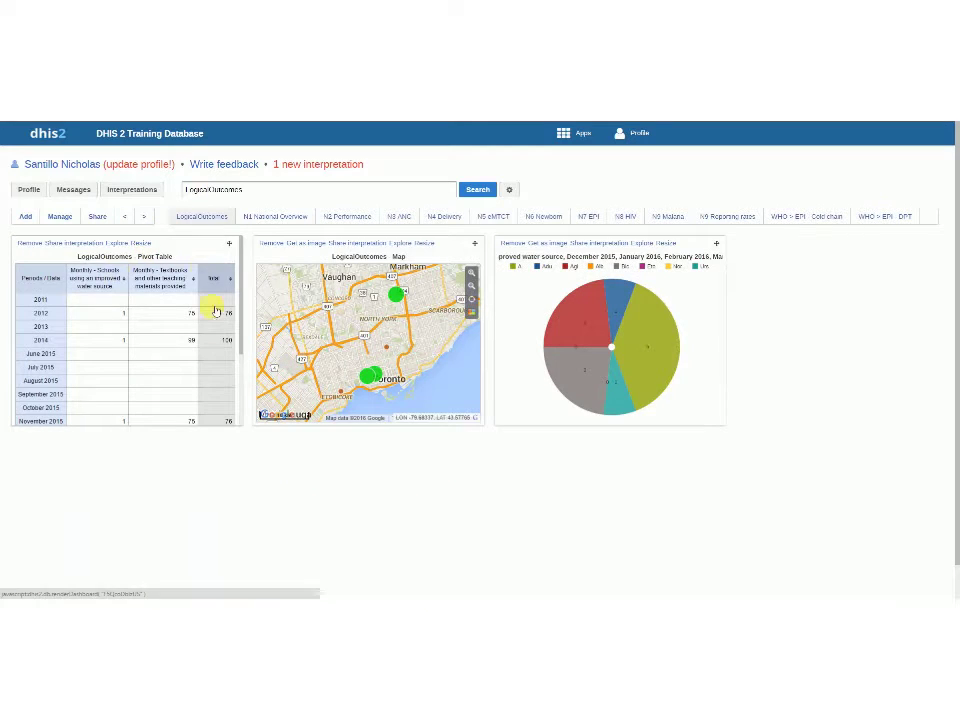
{"action": "left_click", "coordinate": [137, 245]}
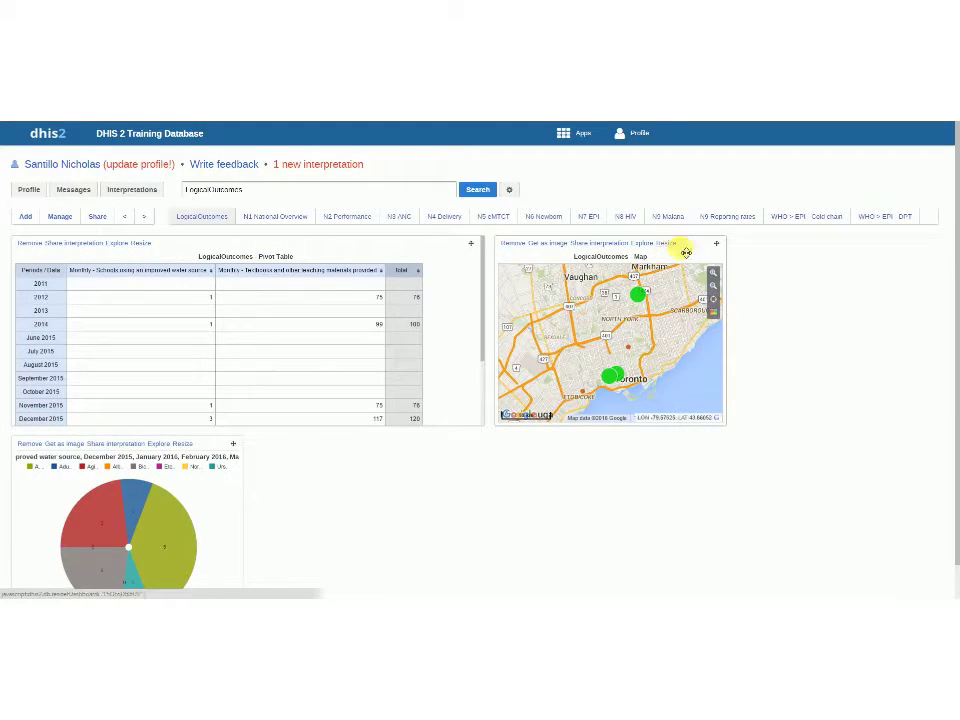
{"action": "left_click_drag", "start_coordinate": [694, 248], "coordinate": [205, 300]}
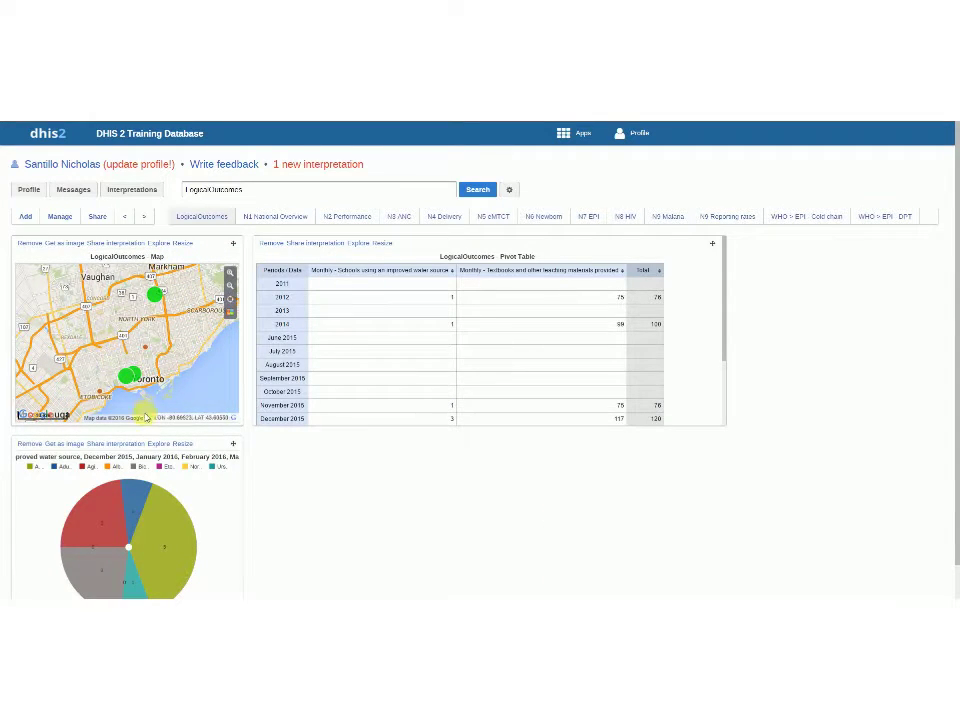
{"action": "mouse_move", "coordinate": [148, 522]}
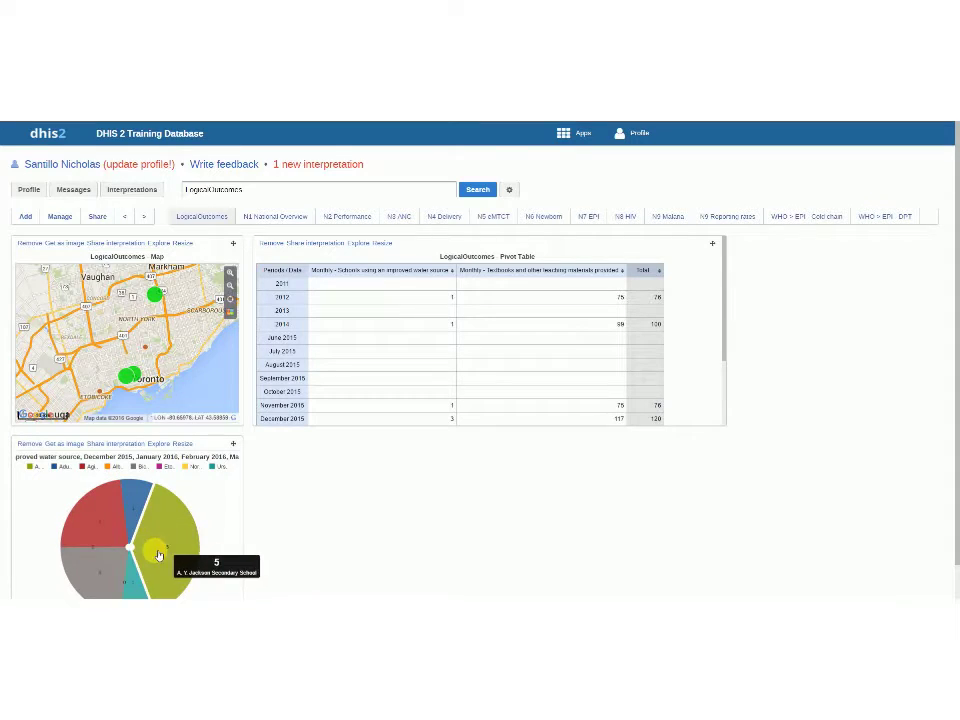
{"action": "mouse_move", "coordinate": [178, 521]}
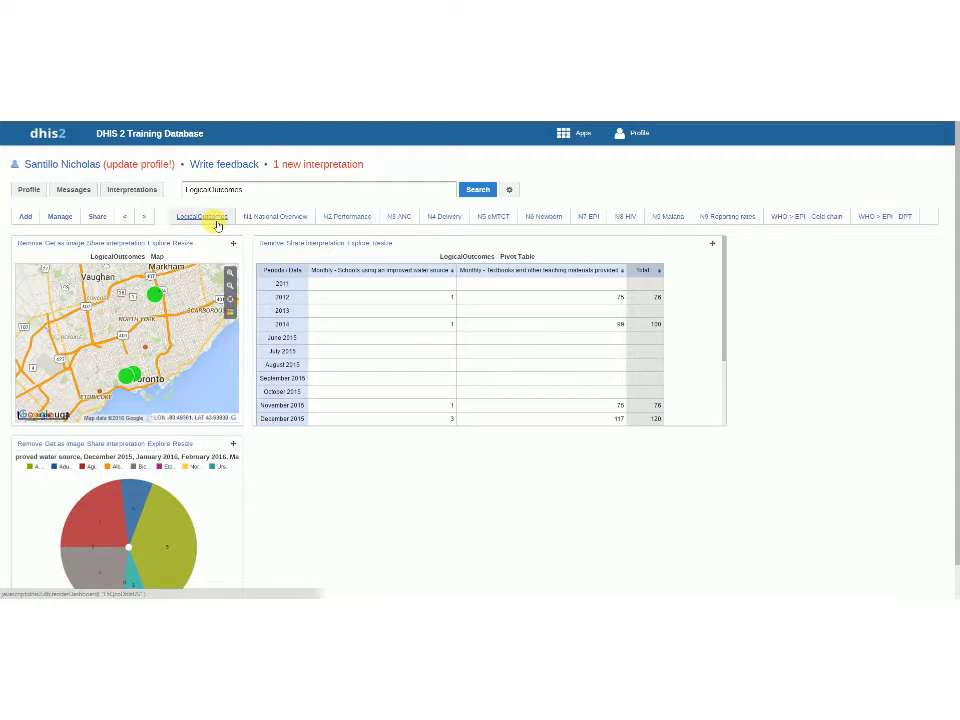
Step: In the dashboard's sharing settings, set Public access to Can view
{"action": "left_click", "coordinate": [98, 219]}
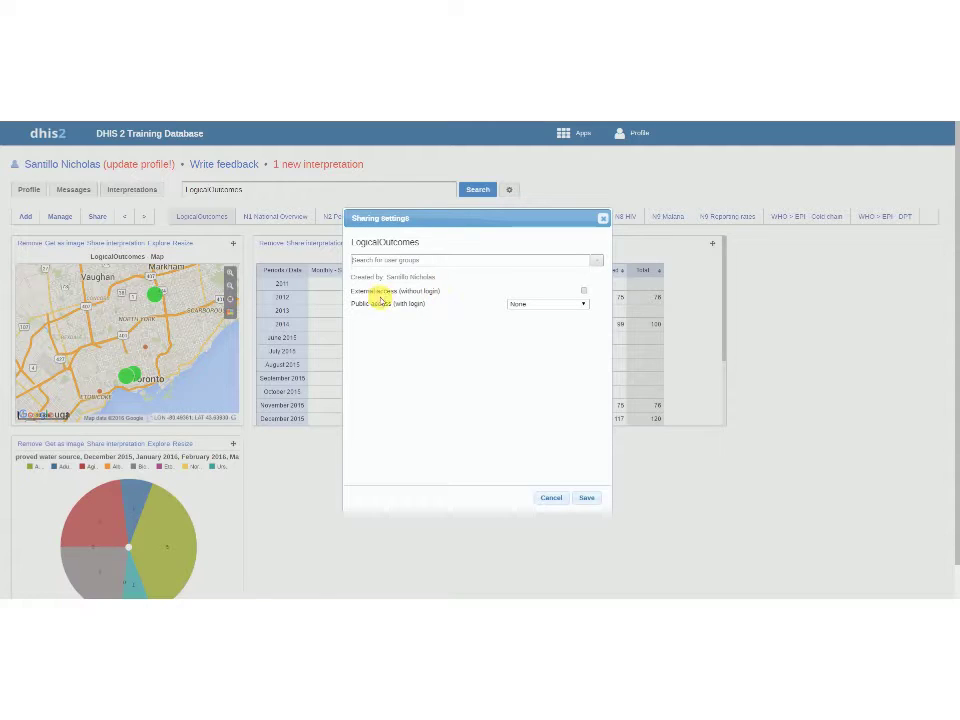
{"action": "left_click_drag", "start_coordinate": [364, 290], "coordinate": [440, 290]}
{"action": "left_click", "coordinate": [413, 302]}
{"action": "left_click", "coordinate": [440, 290]}
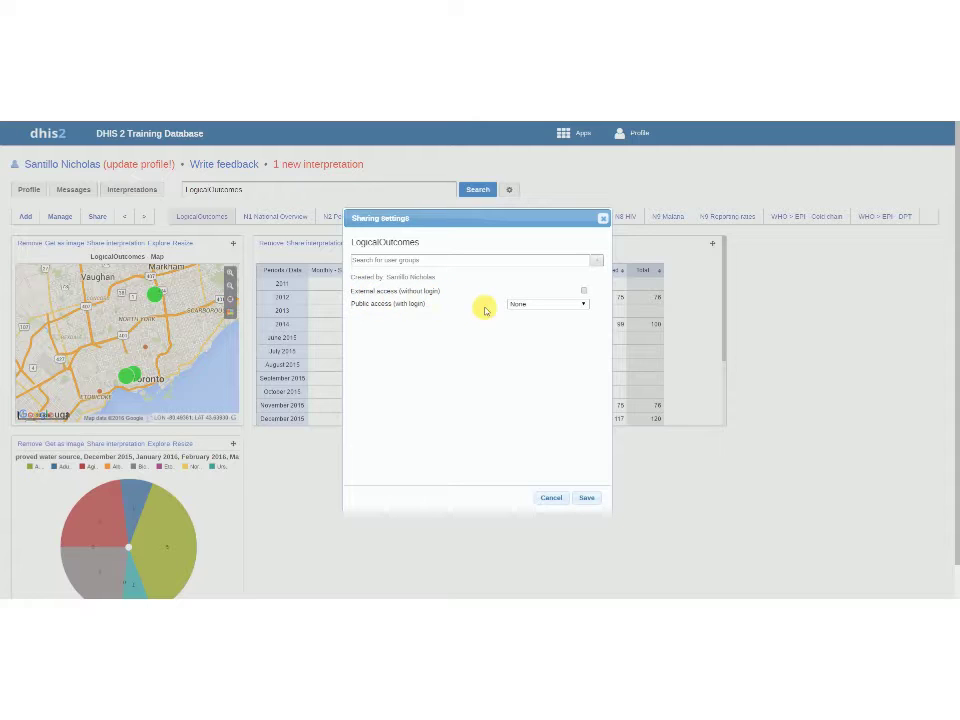
{"action": "left_click", "coordinate": [543, 304]}
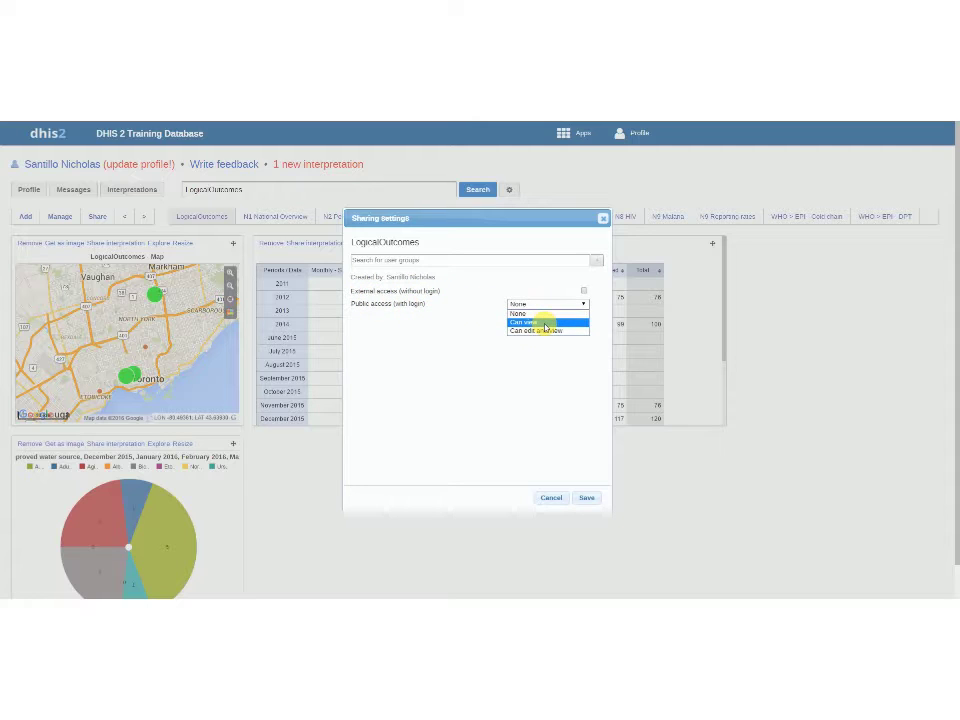
{"action": "left_click", "coordinate": [543, 323]}
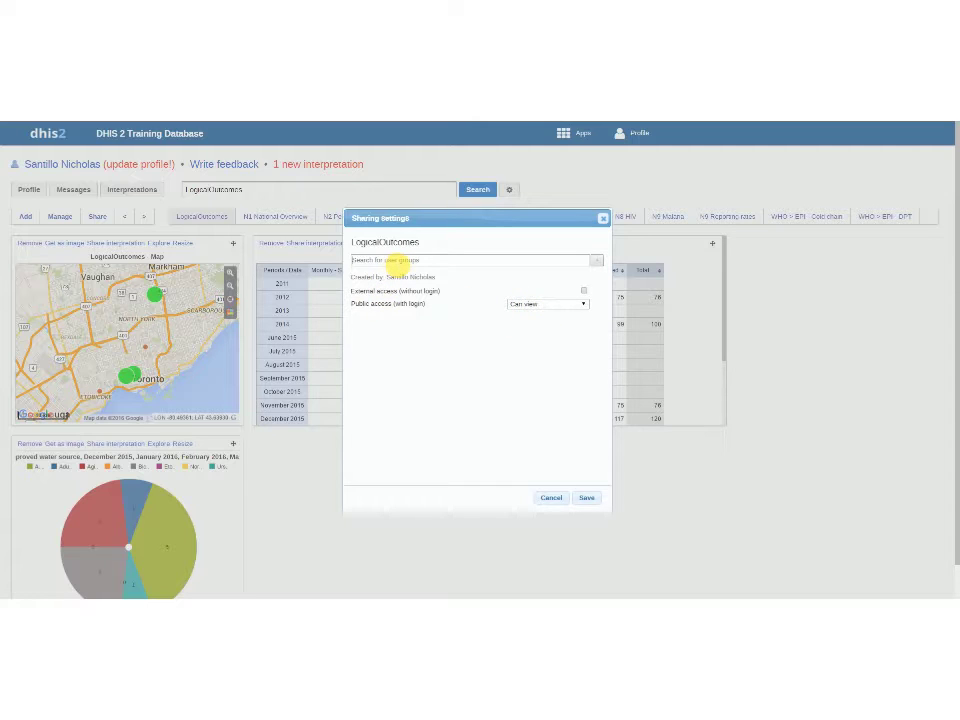
Step: Add the Trainingland admins group with Can edit and view access and save the sharing settings
{"action": "left_click", "coordinate": [397, 262]}
{"action": "type", "text": "logica"}
{"action": "key", "text": "BackSpace"}
{"action": "key", "text": "BackSpace"}
{"action": "key", "text": "BackSpace"}
{"action": "key", "text": "BackSpace"}
{"action": "key", "text": "BackSpace"}
{"action": "key", "text": "BackSpace"}
{"action": "type", "text": "training"}
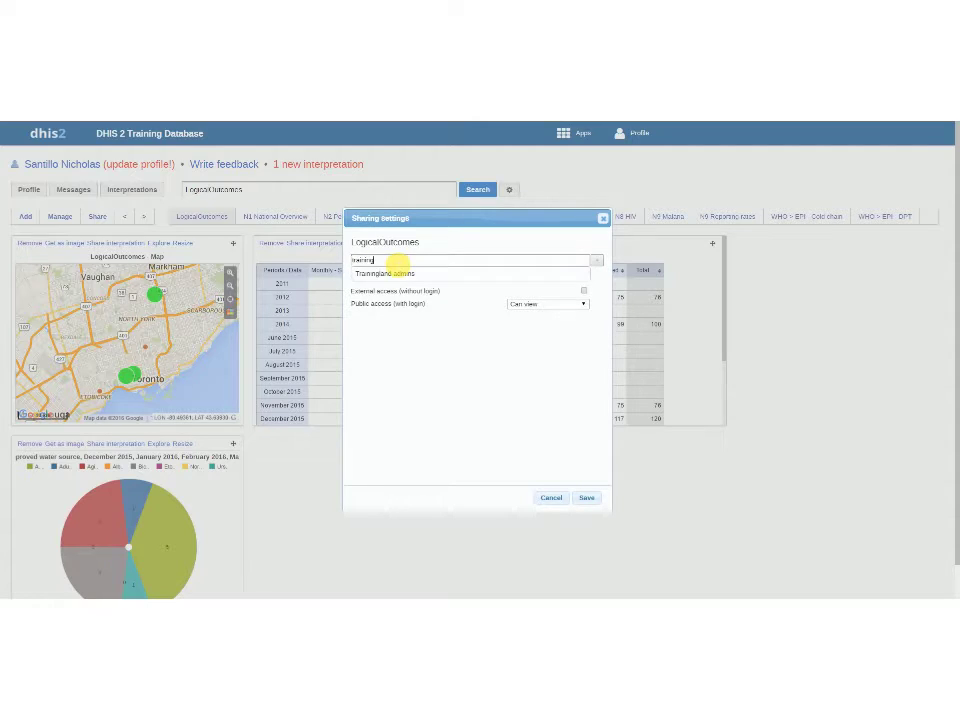
{"action": "left_click", "coordinate": [397, 274]}
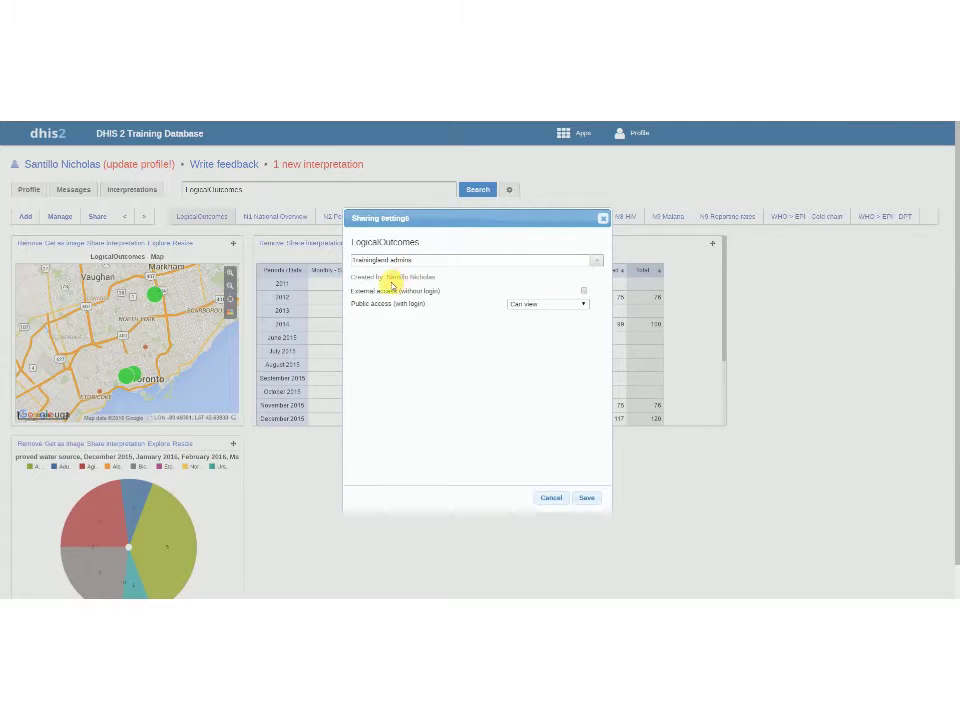
{"action": "left_click", "coordinate": [596, 260]}
{"action": "left_click_drag", "start_coordinate": [352, 316], "coordinate": [424, 318]}
{"action": "left_click", "coordinate": [574, 315]}
{"action": "left_click", "coordinate": [531, 332]}
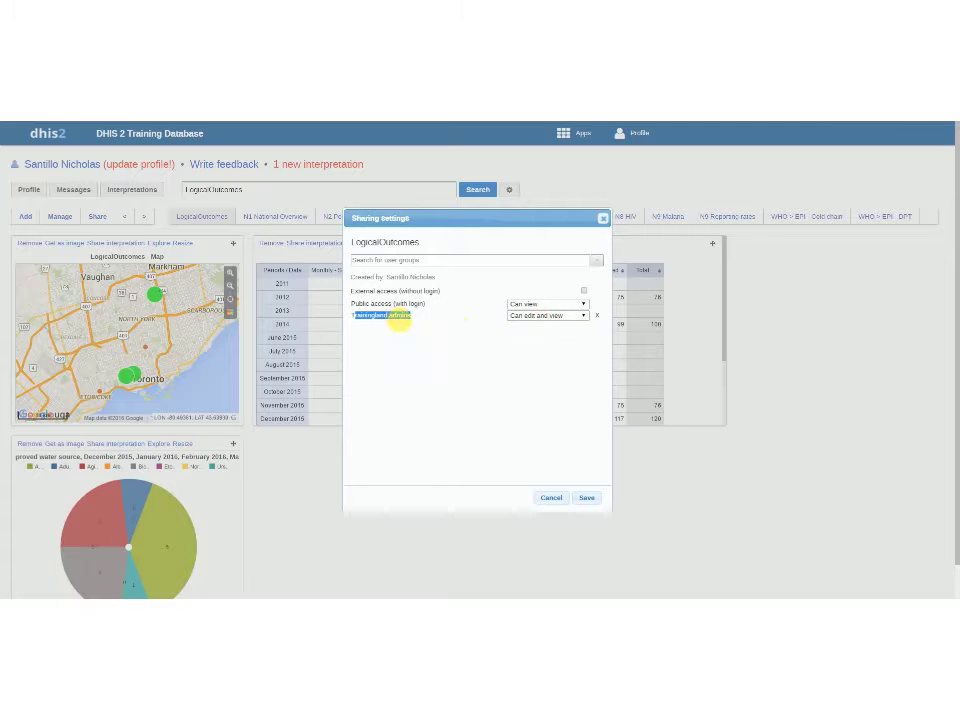
{"action": "left_click", "coordinate": [586, 499]}
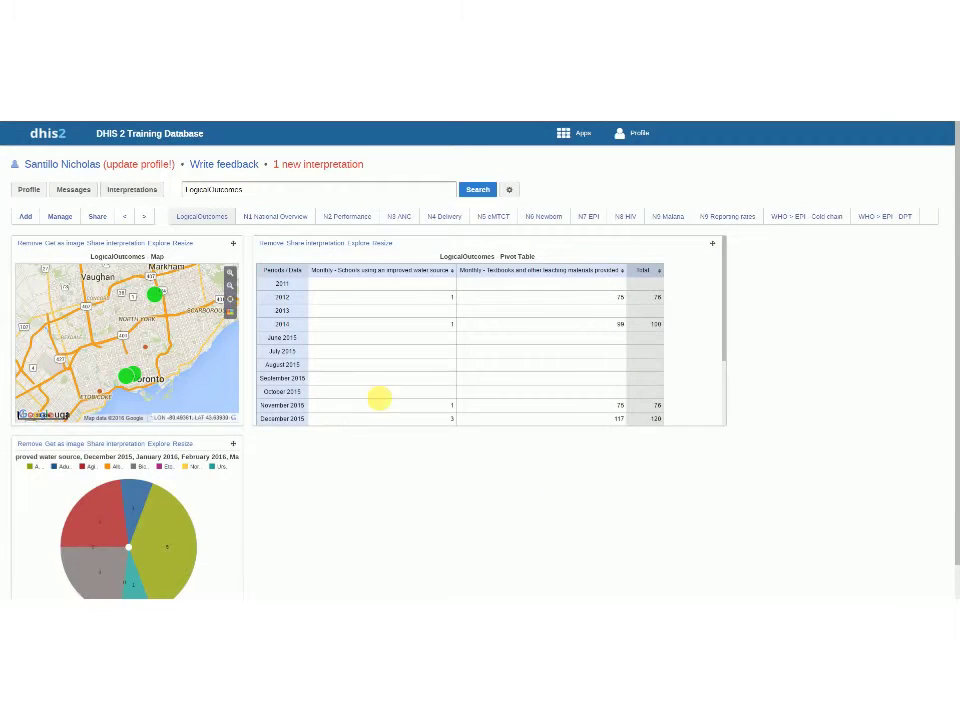
{"action": "left_click", "coordinate": [222, 222]}
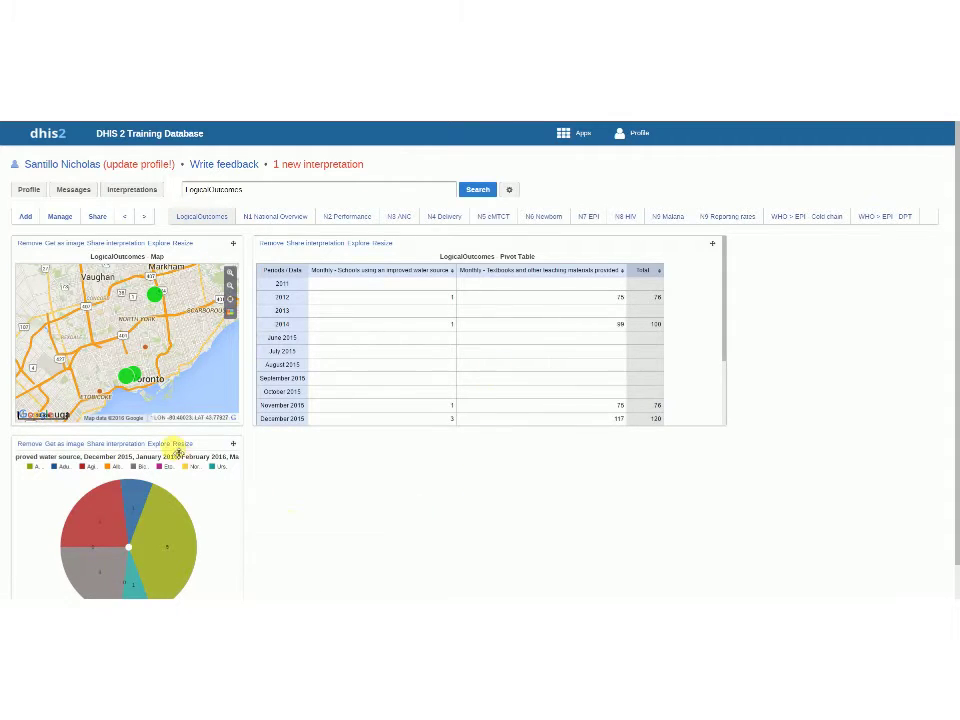